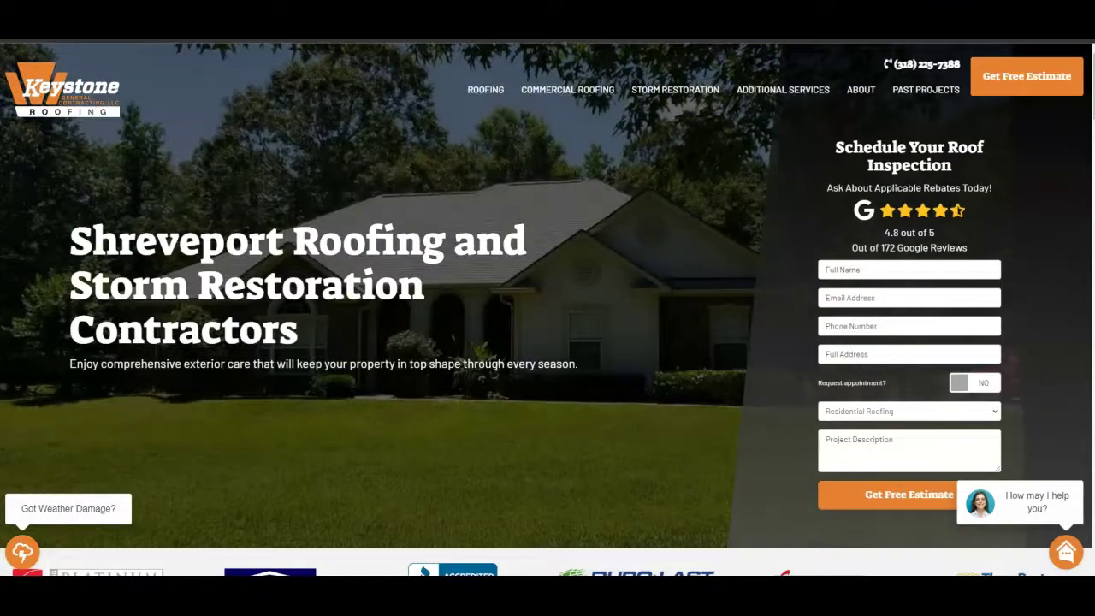
# - Review the Keystone Roofing homepage from the hero banner and inspection form down to the About Our Remodeling Team section
pyautogui.scroll(-2, 580, 226)
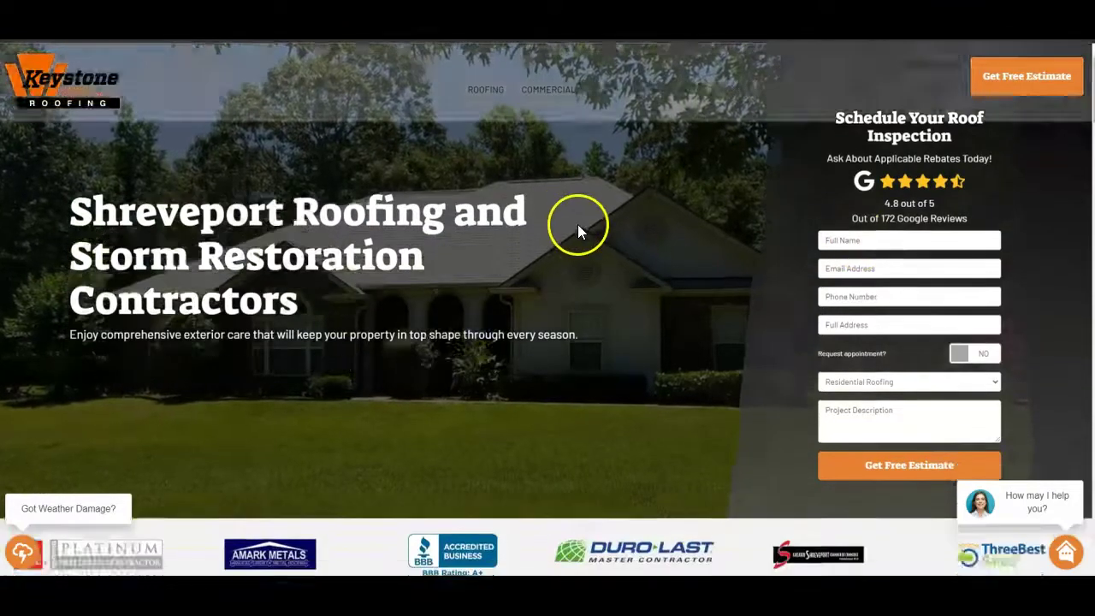
pyautogui.scroll(-4, 581, 228)
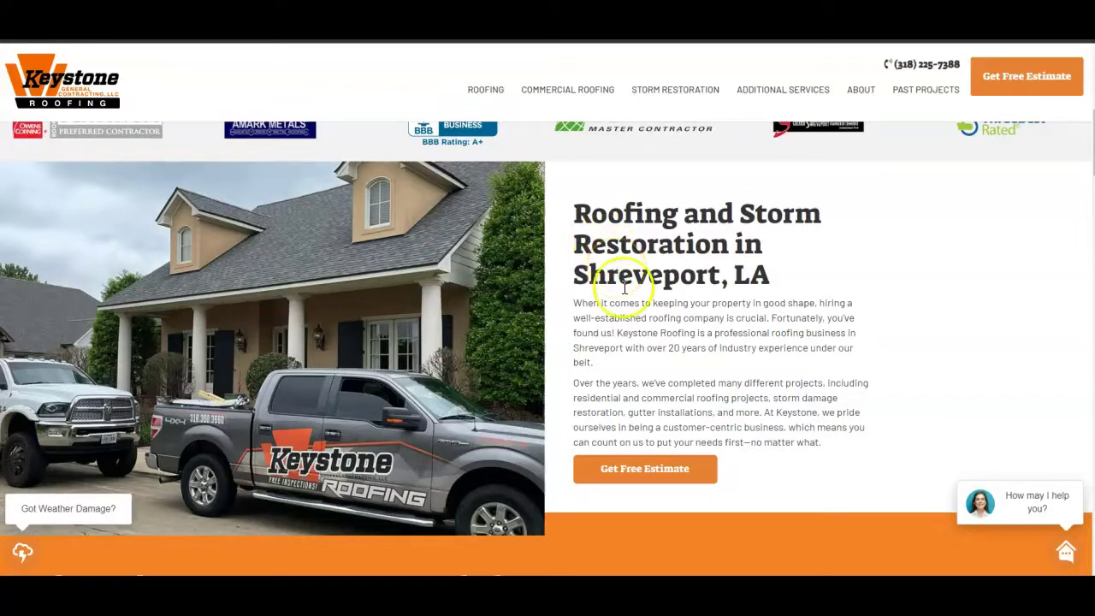
pyautogui.scroll(-1, 698, 308)
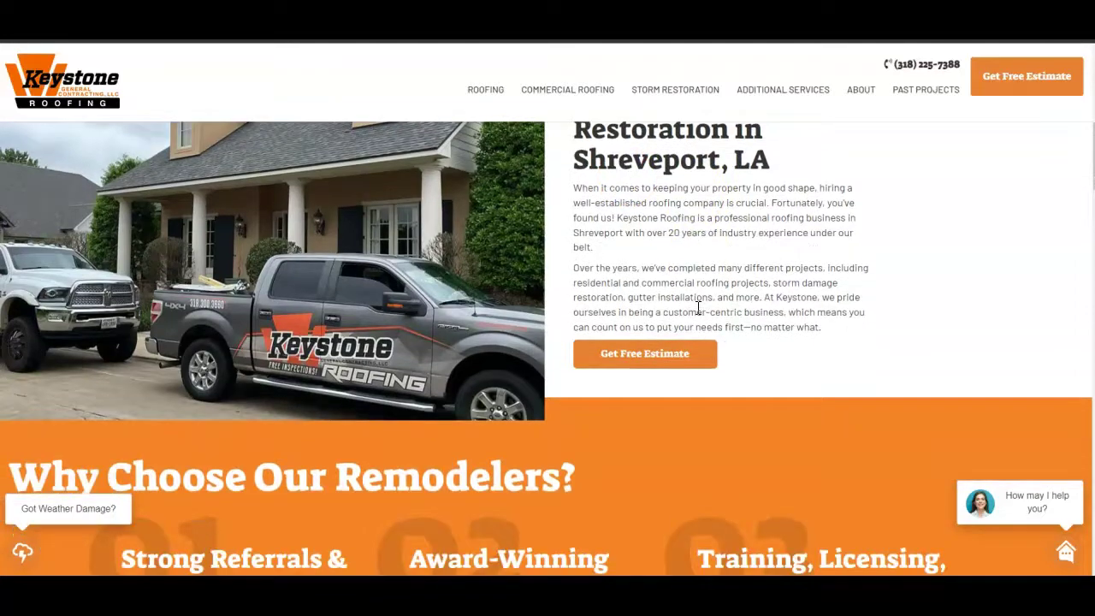
pyautogui.scroll(-6, 698, 308)
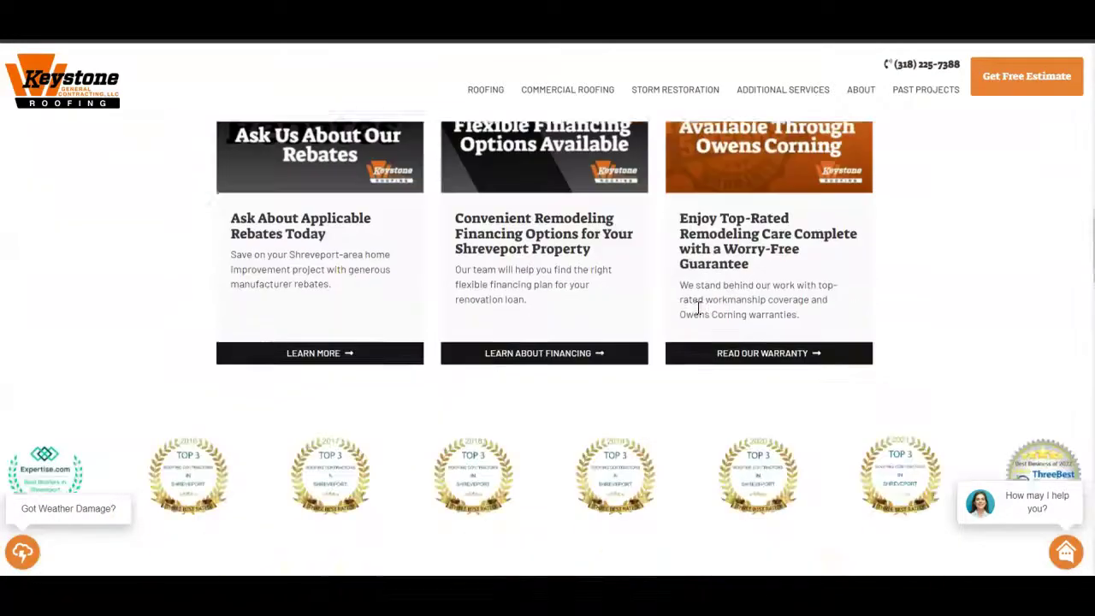
pyautogui.scroll(-6, 698, 308)
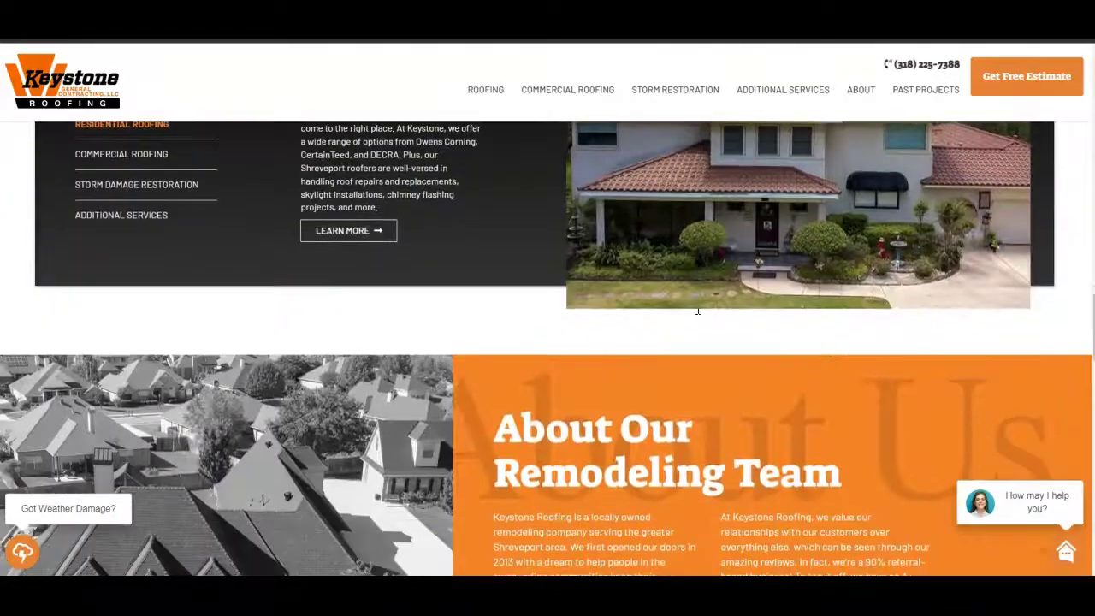
pyautogui.scroll(-3, 697, 311)
# - Check the image file name of the house photo in the Our Services section without saving the image
pyautogui.scroll(3, 697, 310)
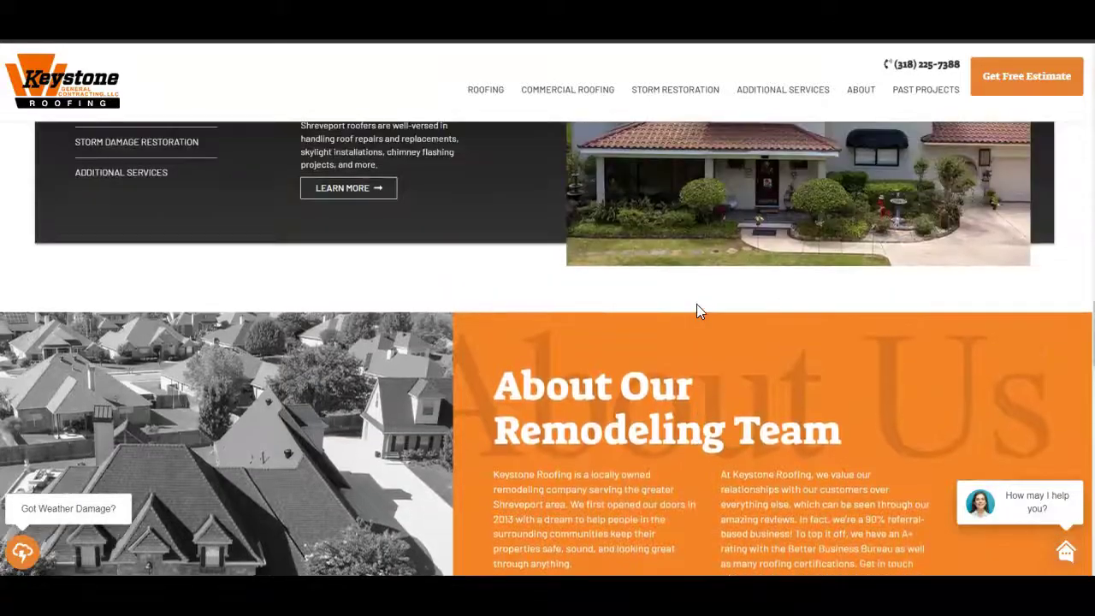
pyautogui.scroll(1, 697, 310)
pyautogui.rightClick(709, 203)
pyautogui.click(737, 227)
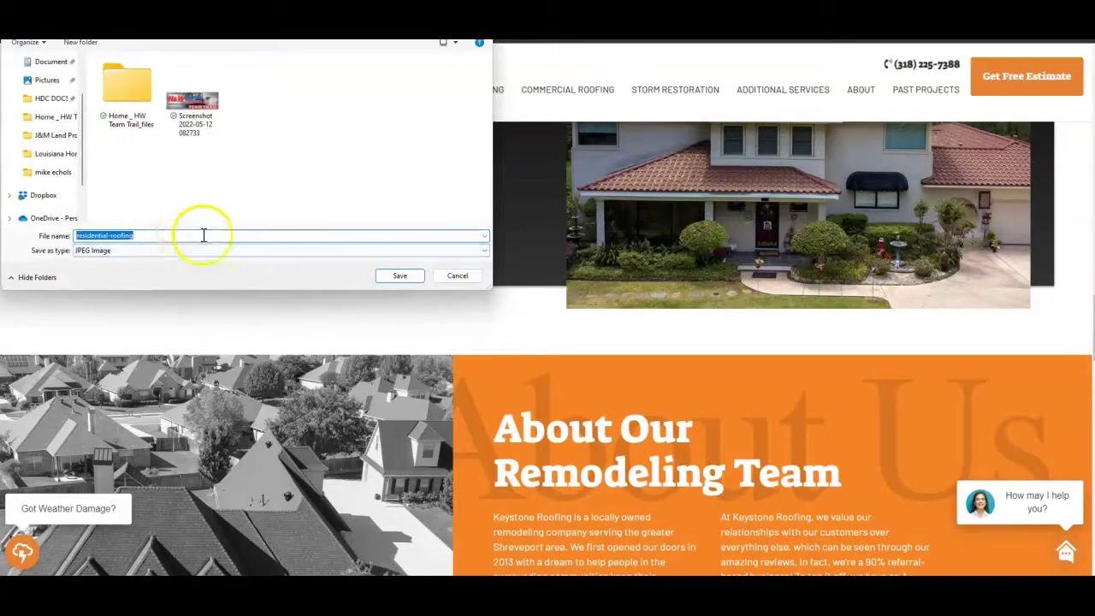
pyautogui.click(458, 275)
# - Re-examine the homepage's written content, including the Shreveport introduction, the Why Choose Our Remodelers section and Our Services
pyautogui.scroll(6, 533, 327)
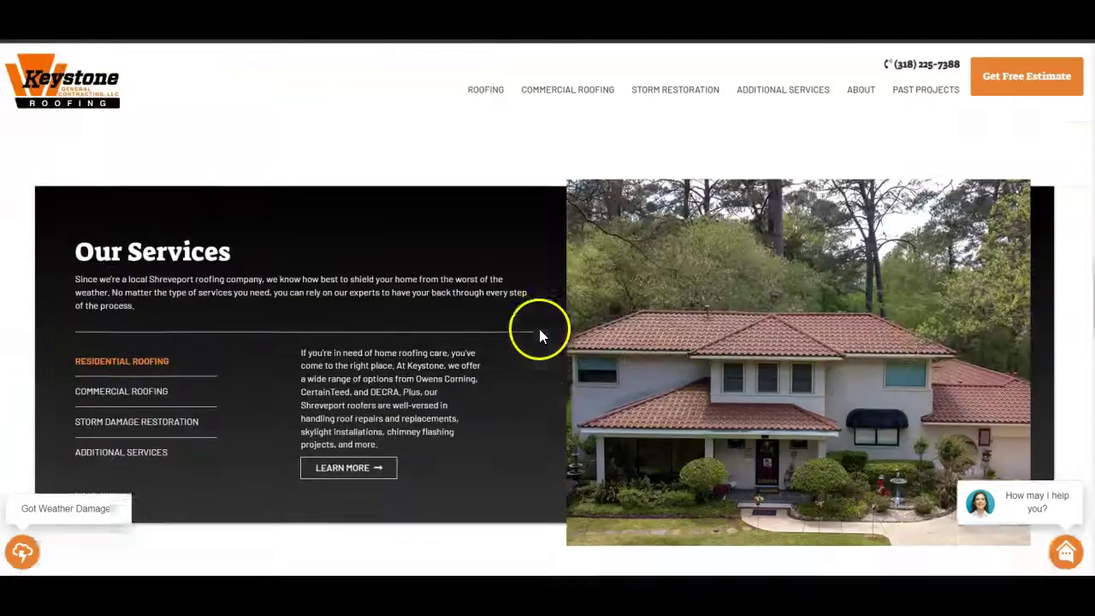
pyautogui.scroll(5, 565, 329)
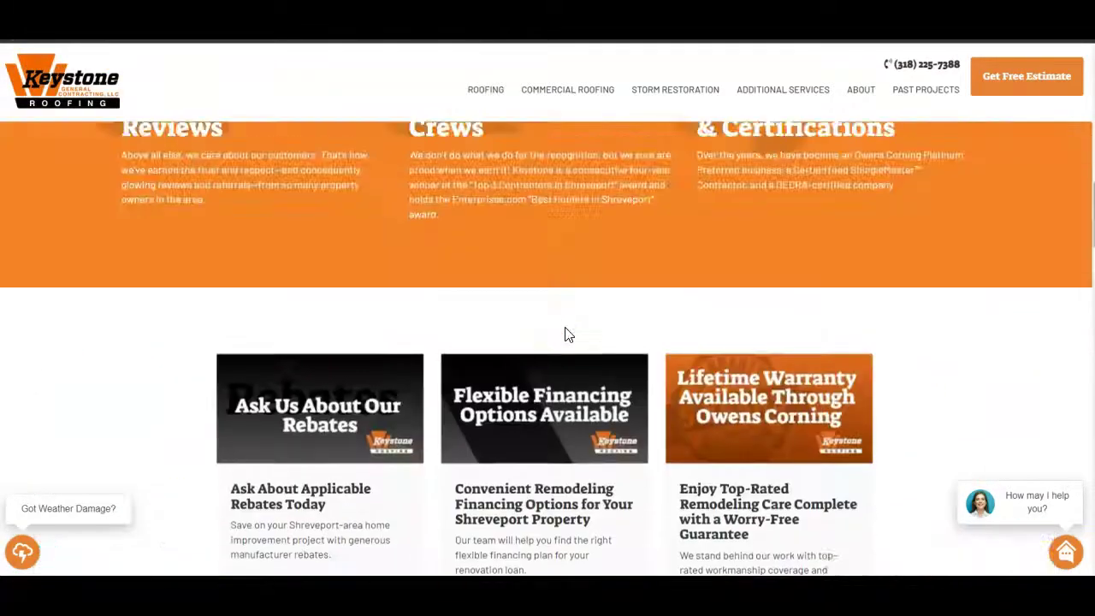
pyautogui.scroll(3, 566, 326)
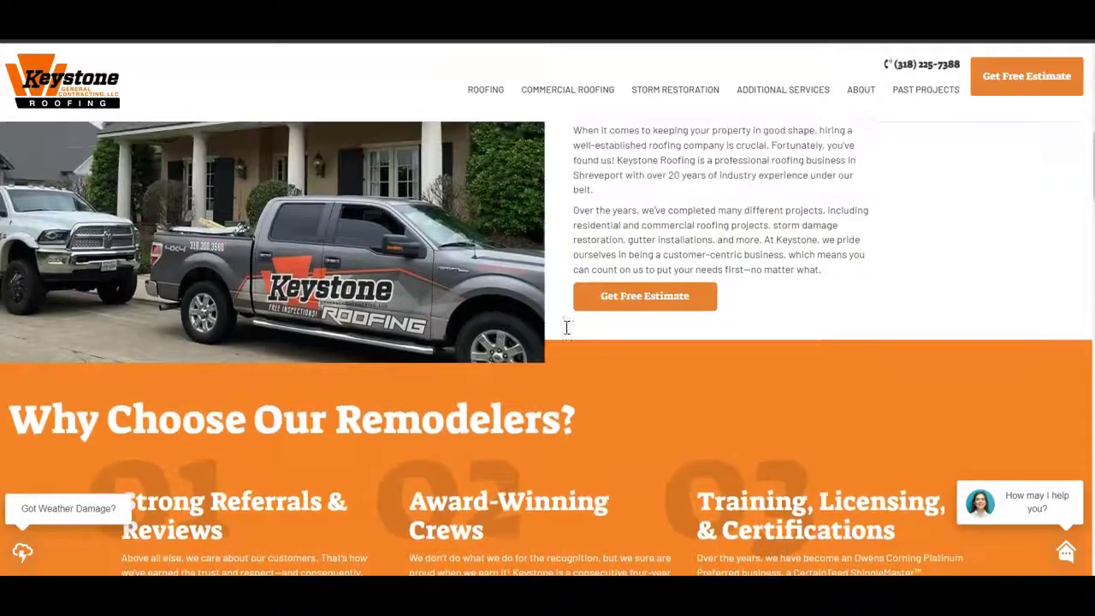
pyautogui.scroll(2, 612, 360)
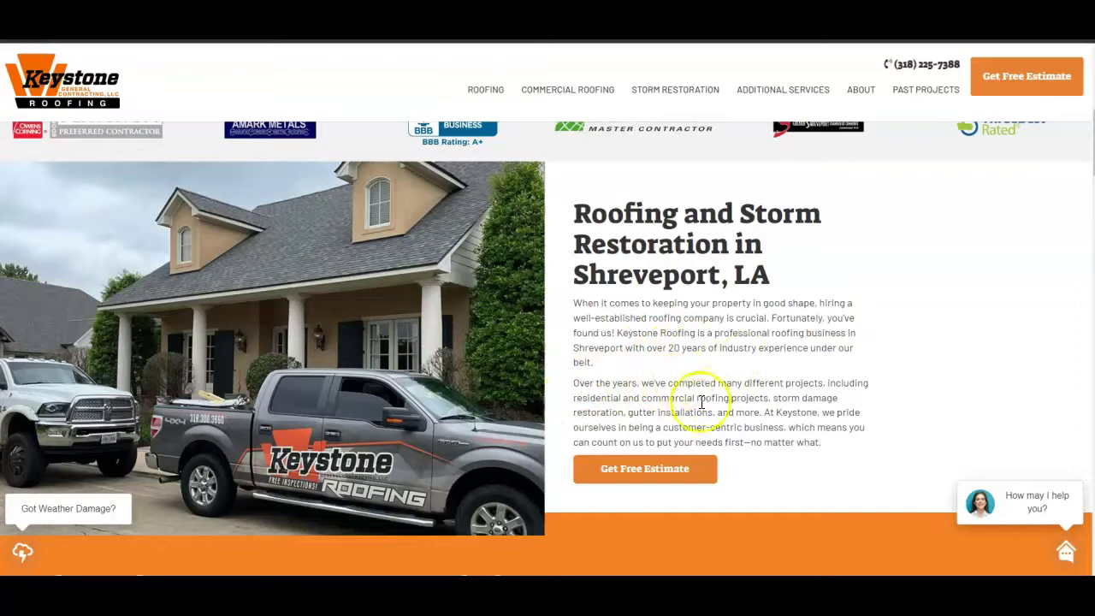
pyautogui.scroll(-10, 671, 439)
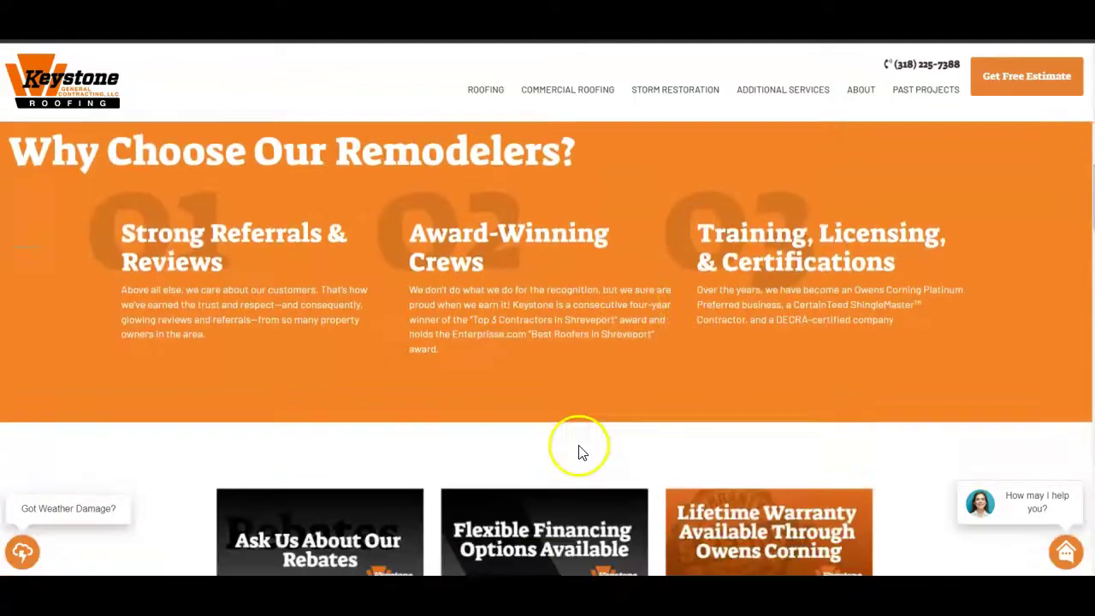
pyautogui.scroll(-8, 573, 453)
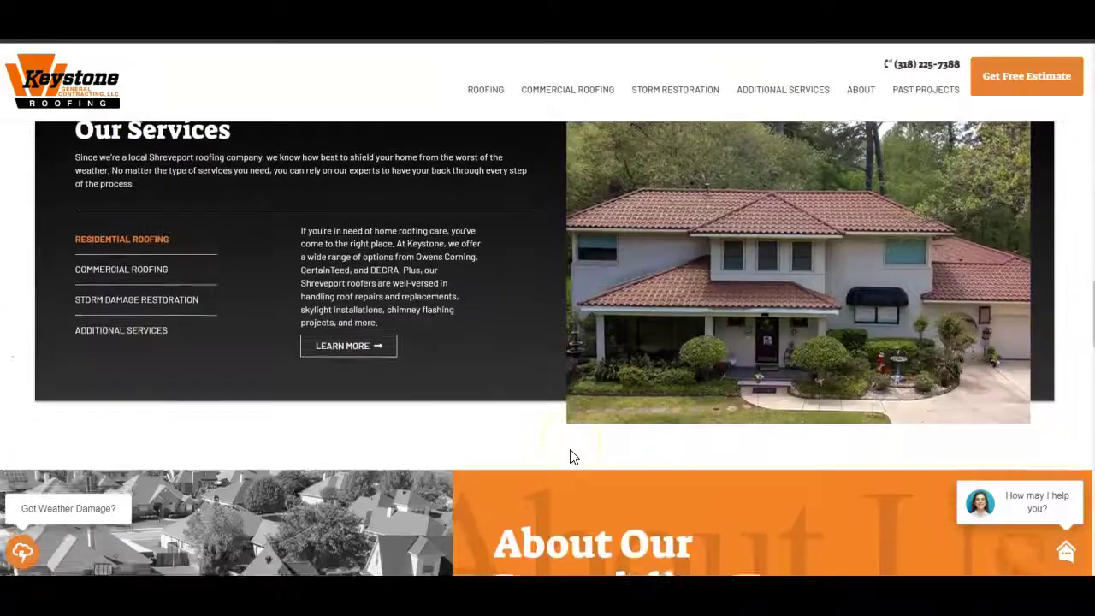
pyautogui.scroll(8, 570, 453)
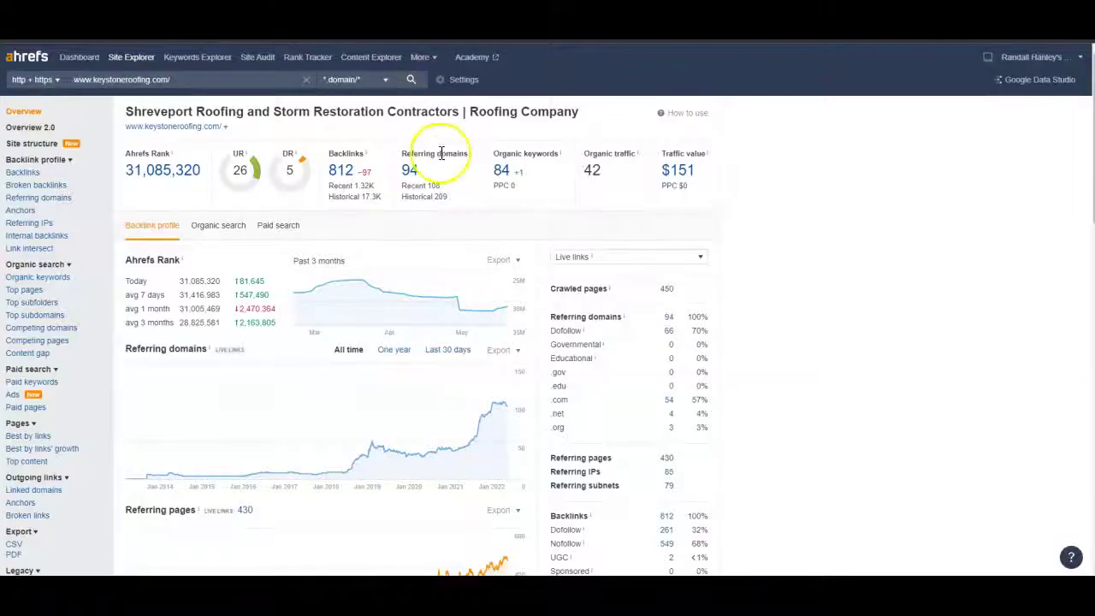
pyautogui.click(508, 174)
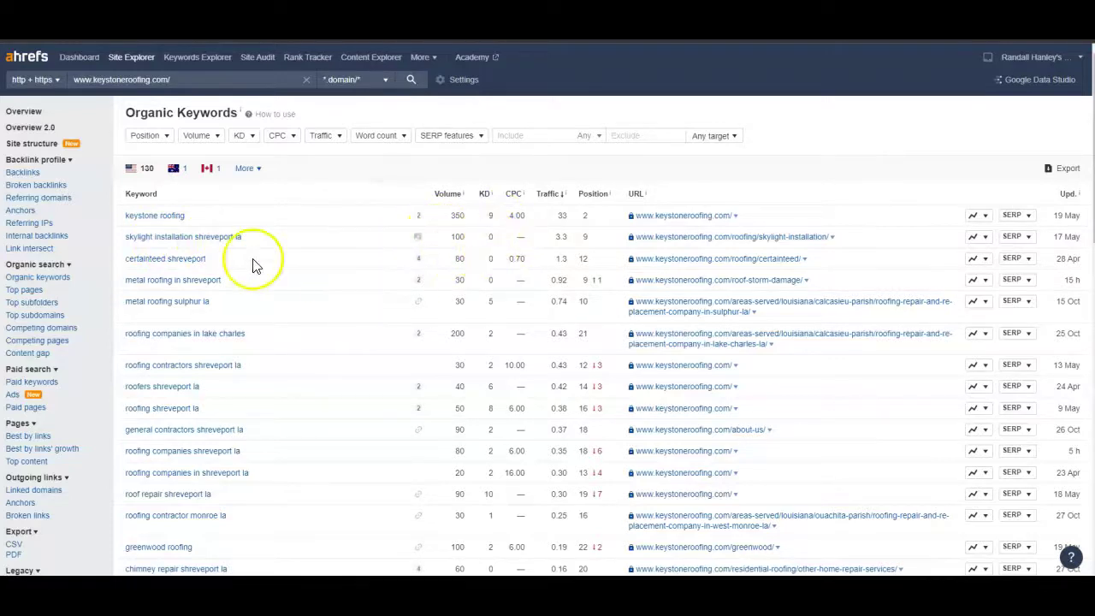
pyautogui.scroll(-3, 317, 268)
pyautogui.scroll(-4, 357, 301)
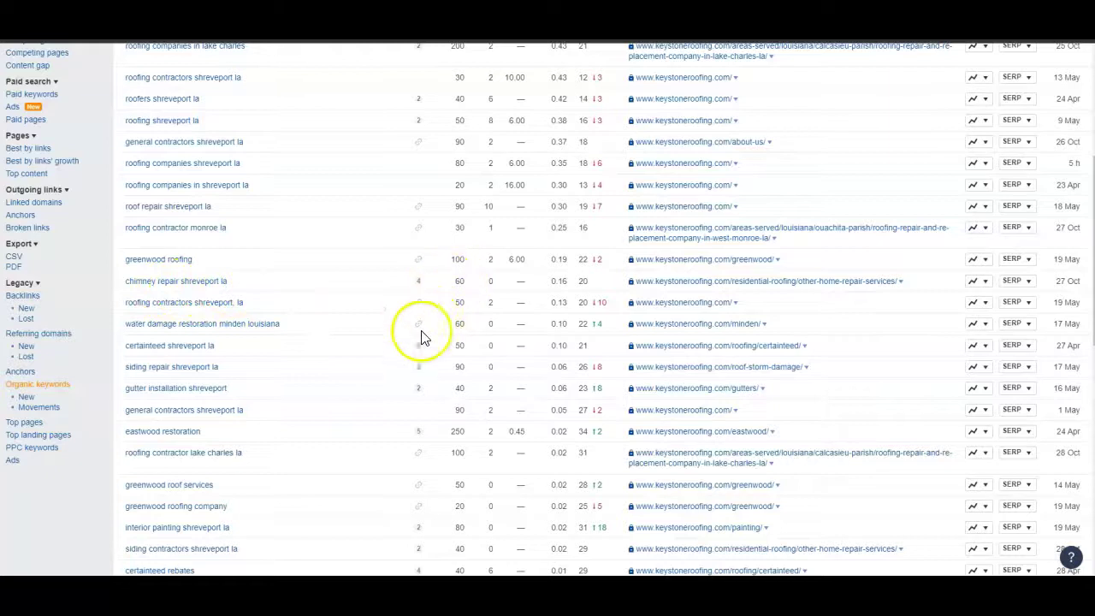
pyautogui.scroll(-1, 182, 327)
pyautogui.scroll(-1, 182, 327)
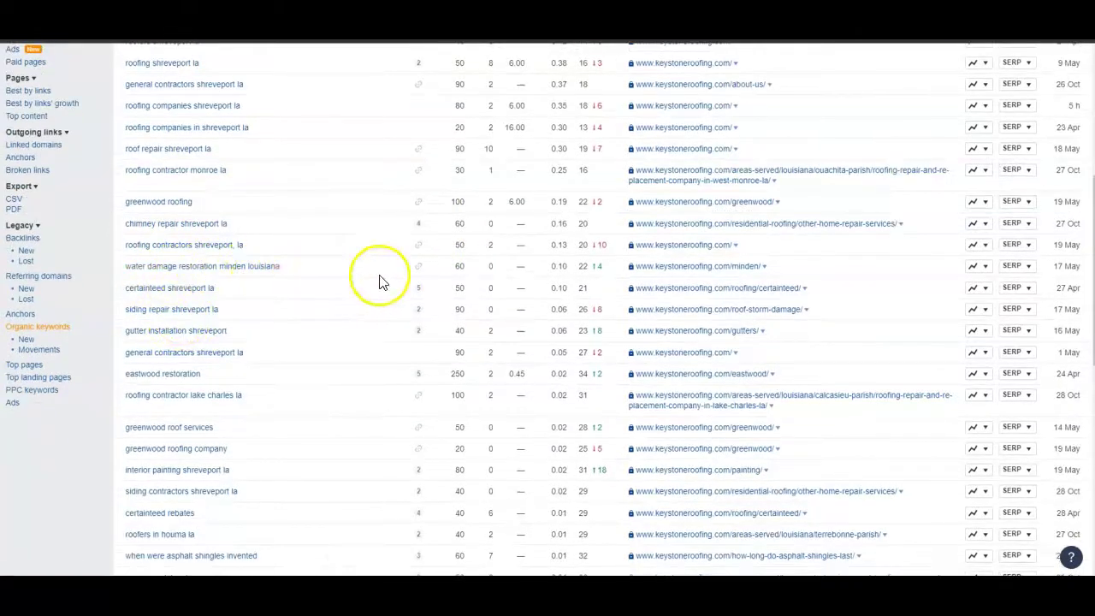
pyautogui.scroll(-1, 277, 325)
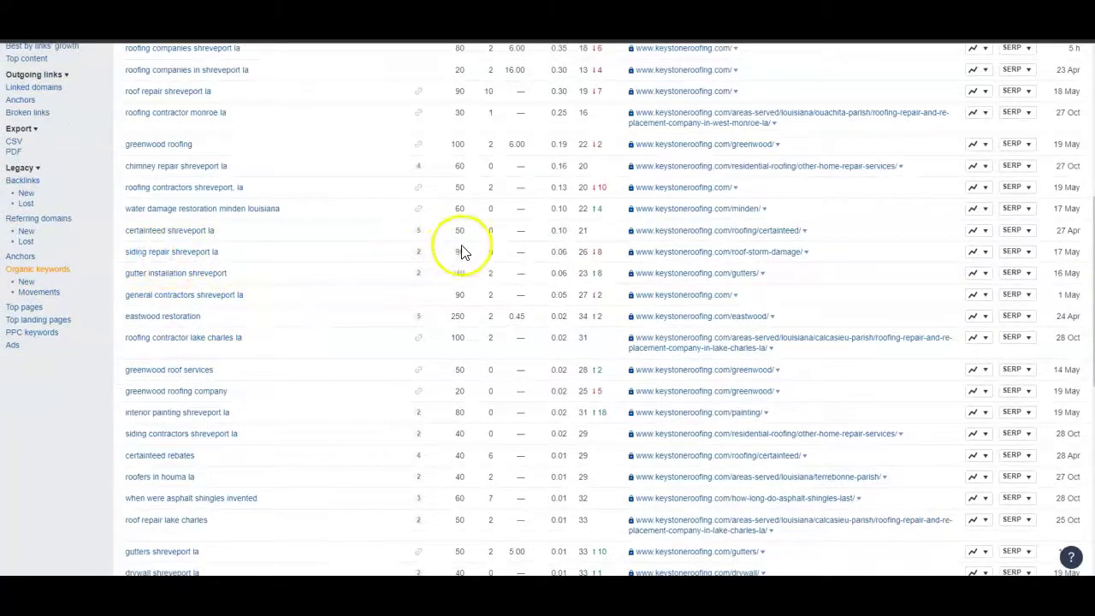
pyautogui.scroll(-1, 171, 308)
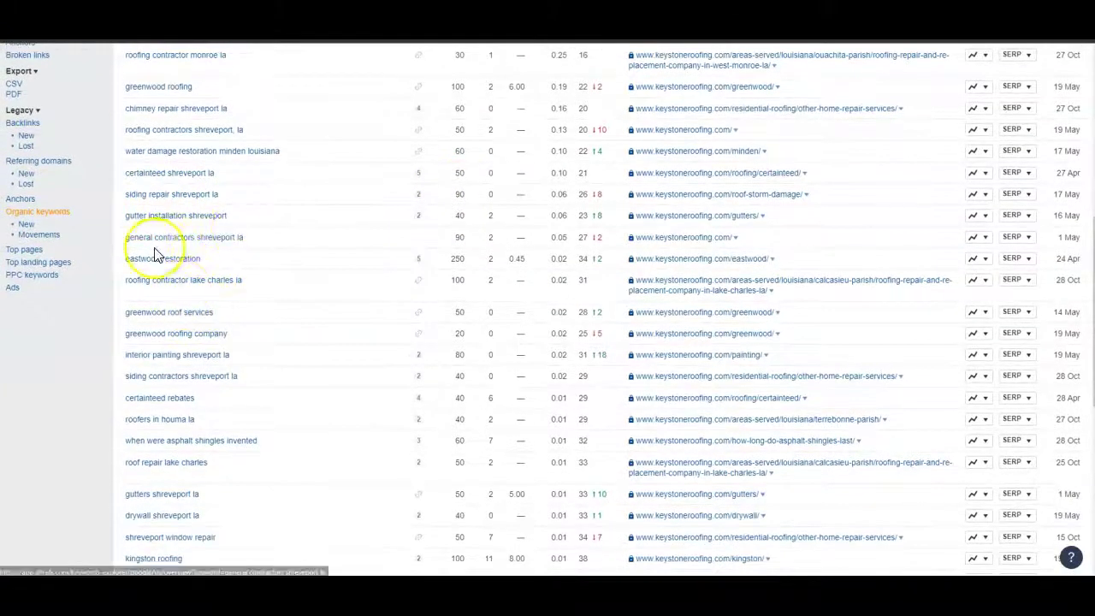
pyautogui.scroll(-1, 376, 254)
pyautogui.scroll(-1, 213, 273)
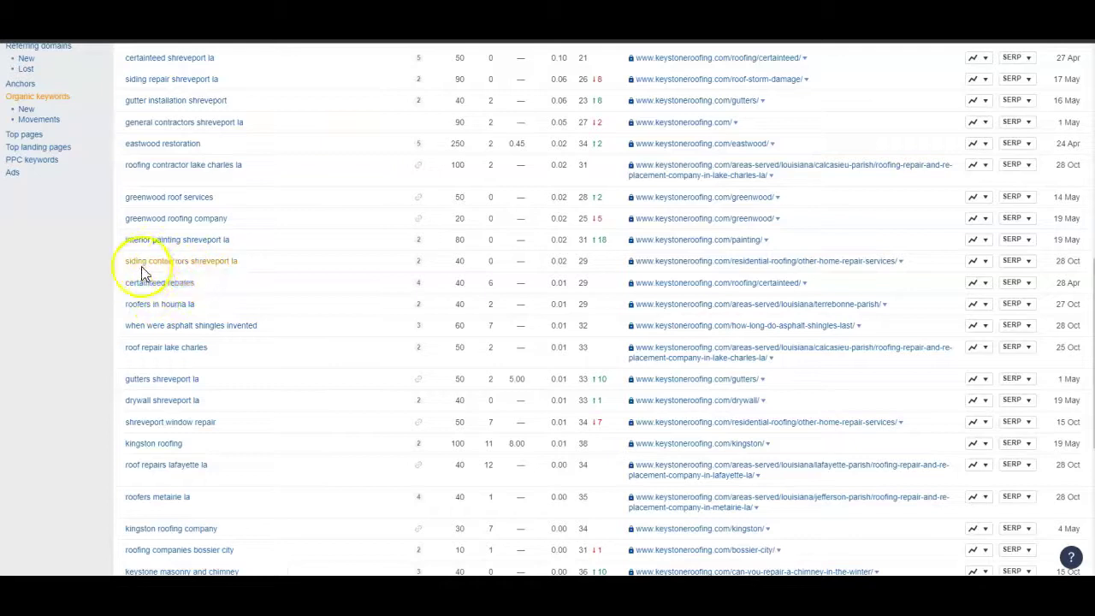
pyautogui.scroll(15, 283, 193)
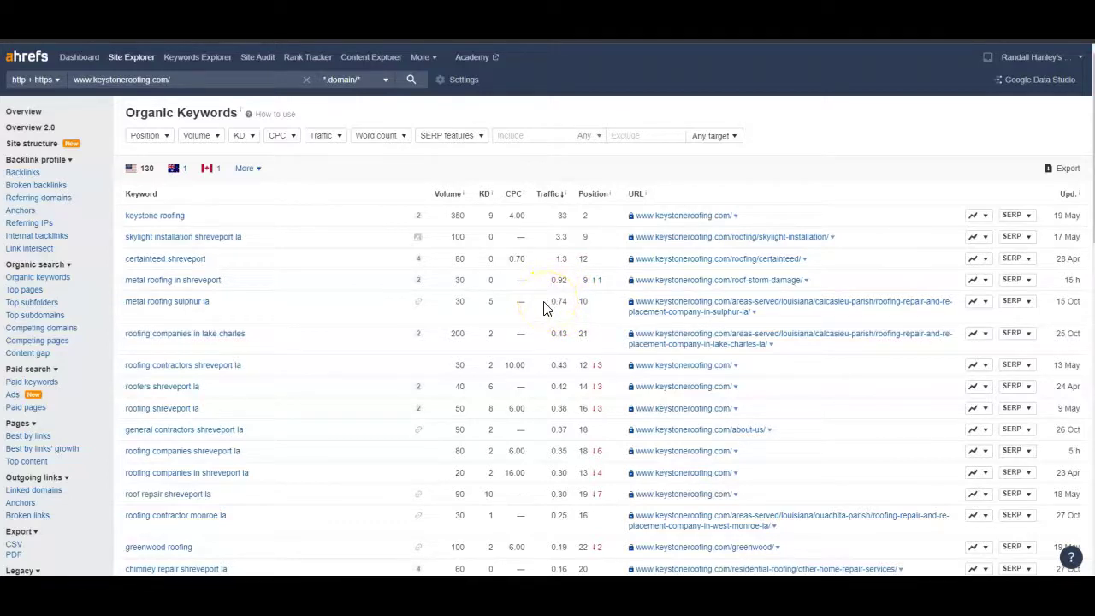
pyautogui.click(31, 174)
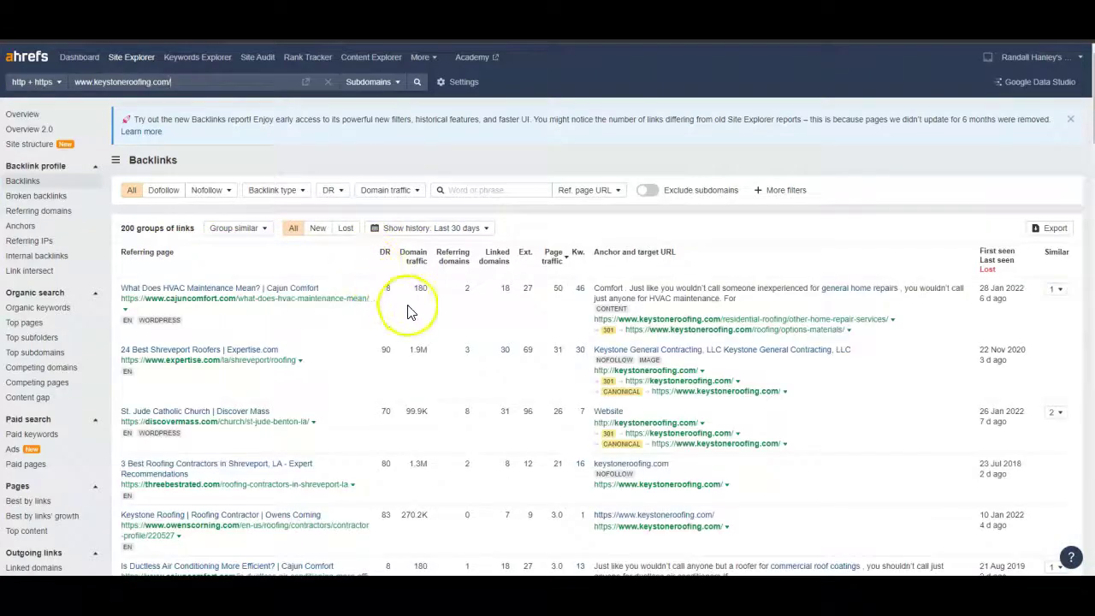
pyautogui.scroll(-1, 619, 338)
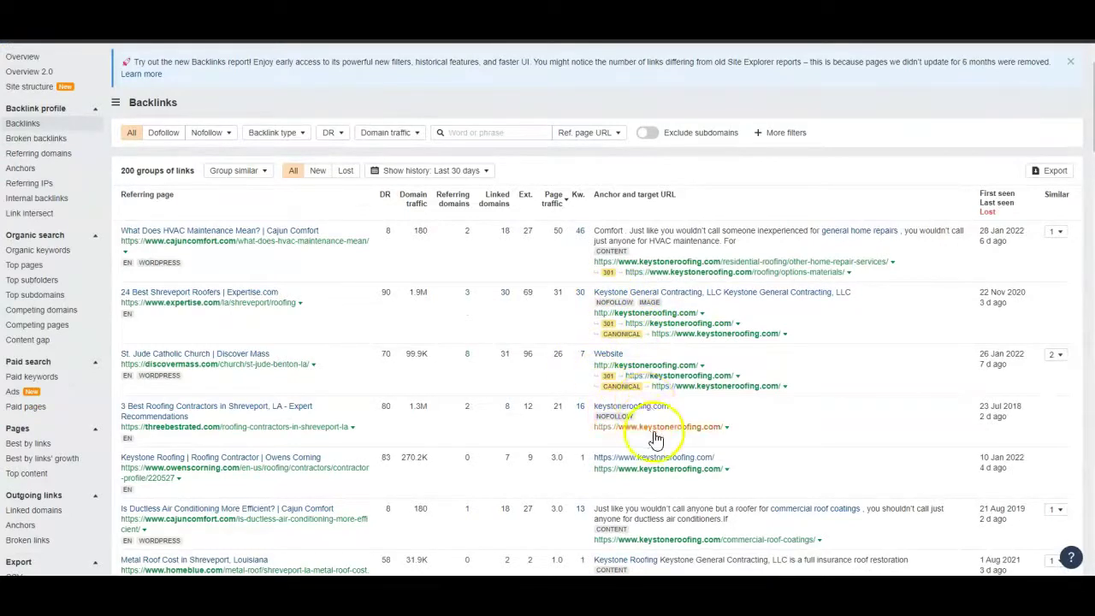
pyautogui.scroll(-5, 649, 419)
pyautogui.scroll(-3, 652, 449)
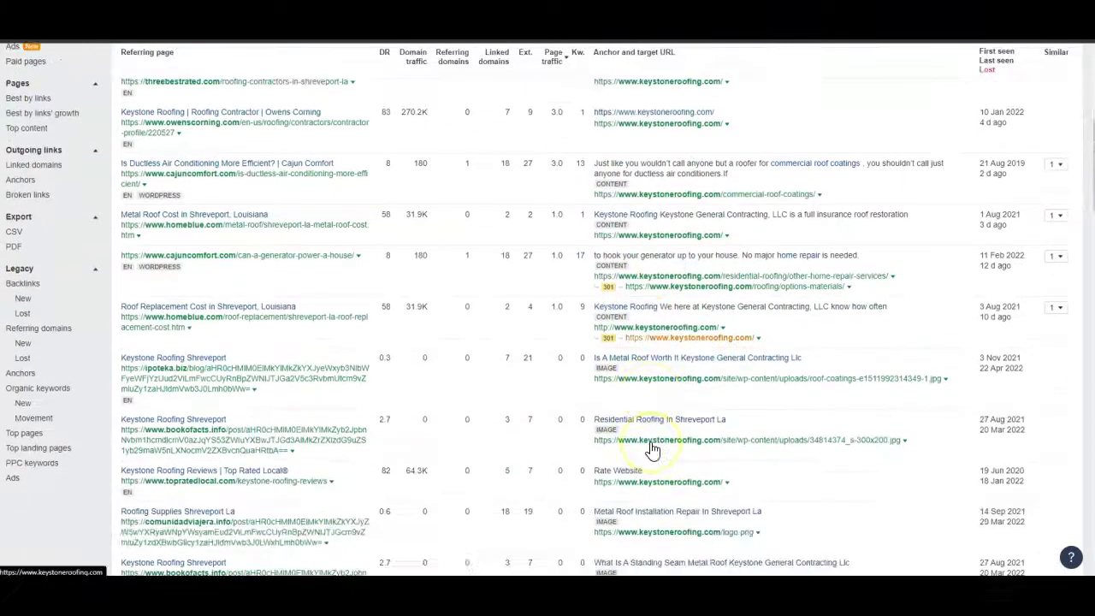
pyautogui.scroll(-4, 650, 442)
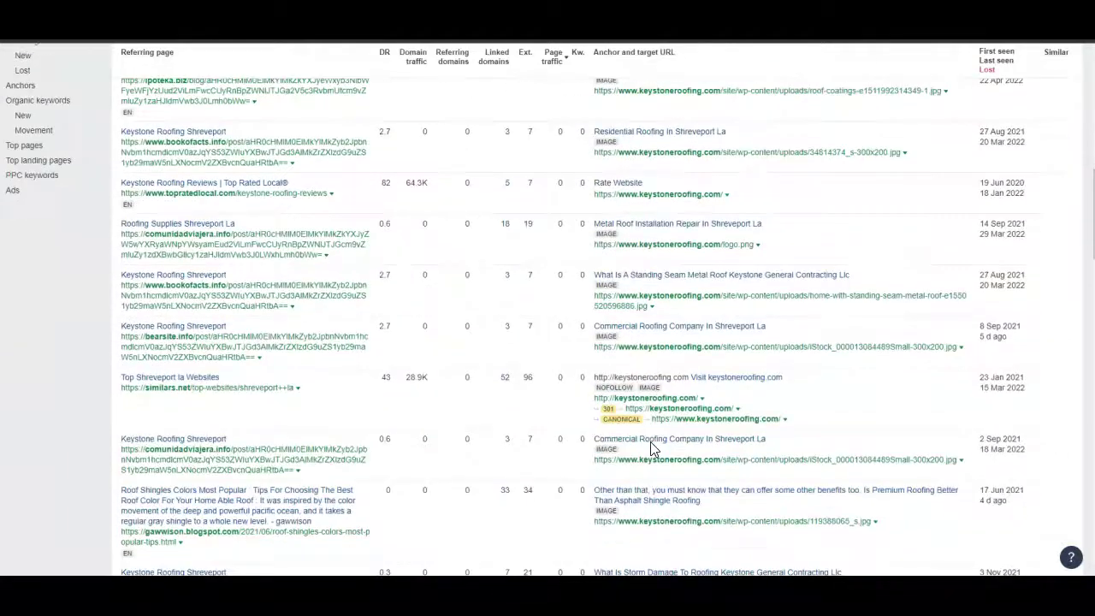
pyautogui.scroll(4, 651, 446)
pyautogui.scroll(7, 651, 451)
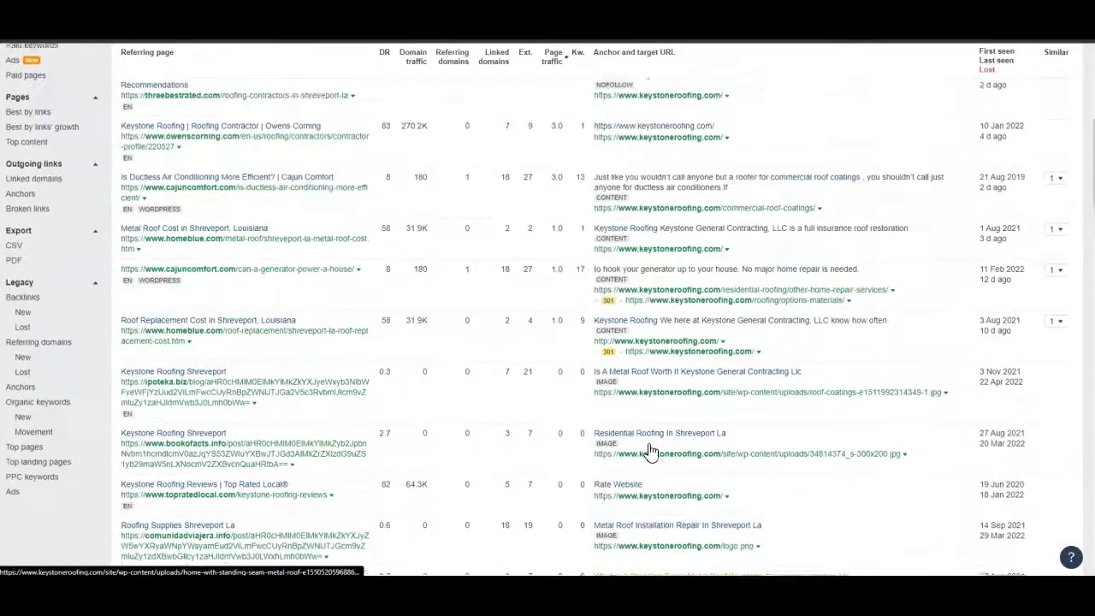
pyautogui.scroll(2, 650, 451)
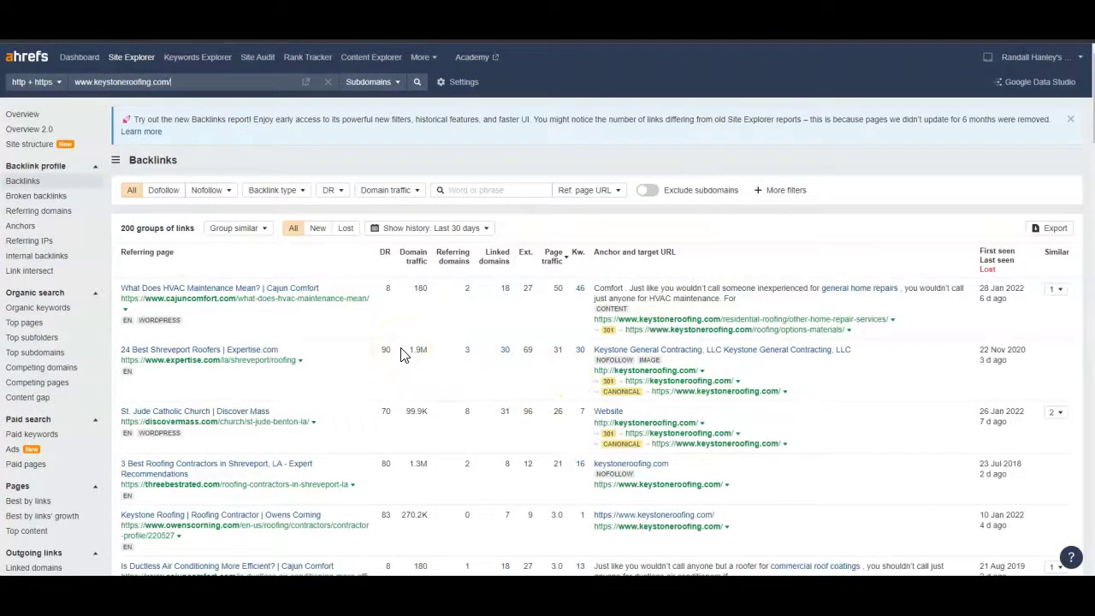
pyautogui.scroll(-3, 596, 409)
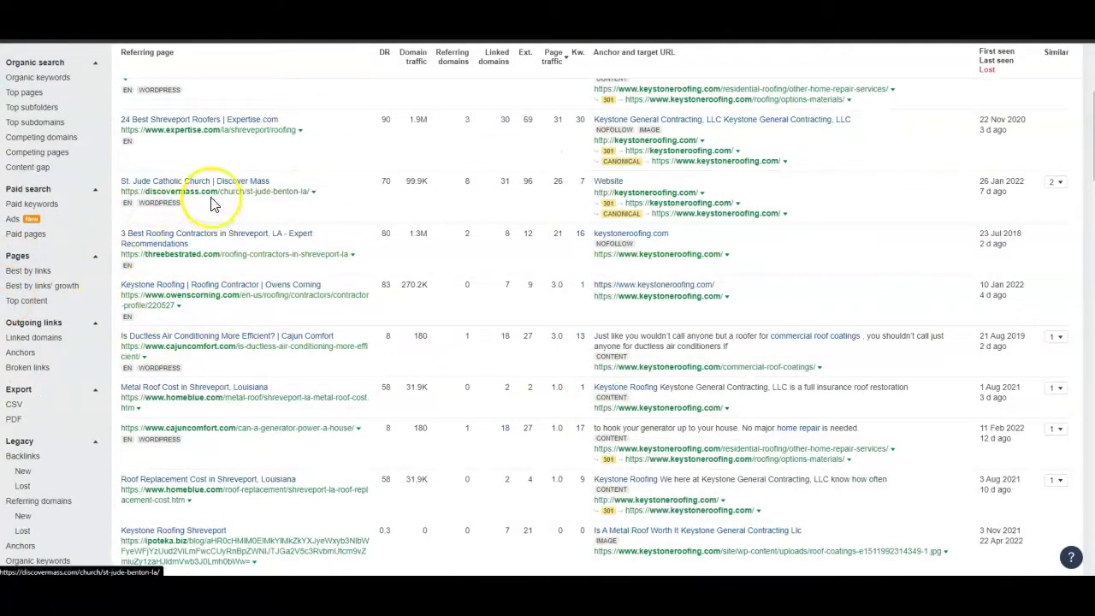
pyautogui.scroll(3, 180, 222)
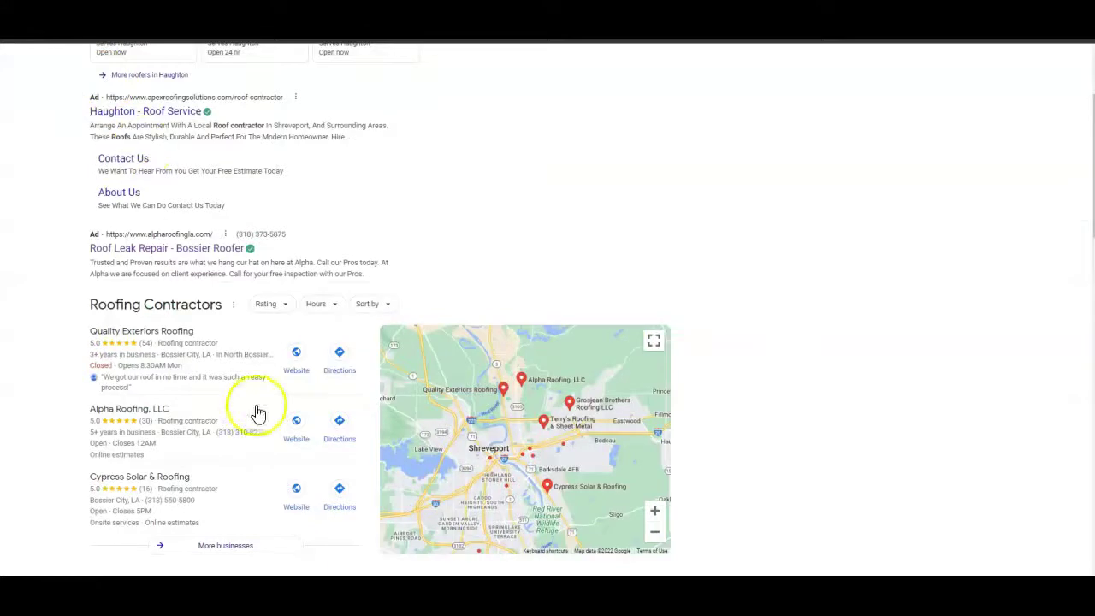
# - Switch to the Google results for "roofing repair bossier" and examine the ads, the Roofing Contractors map listings and the organic results
pyautogui.scroll(-2, 276, 396)
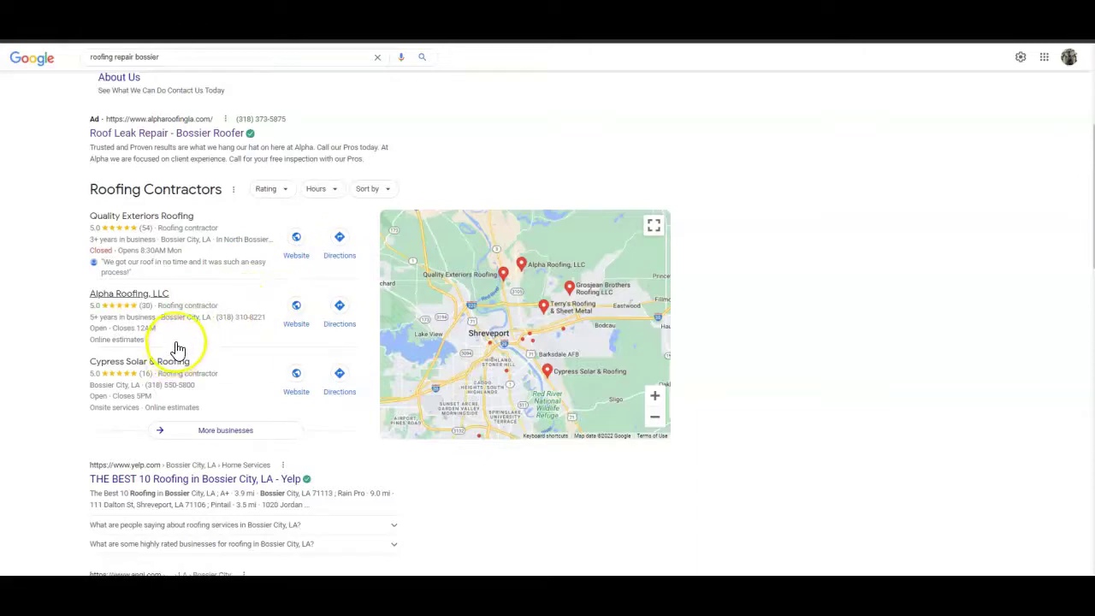
pyautogui.scroll(-2, 233, 453)
pyautogui.scroll(-6, 221, 462)
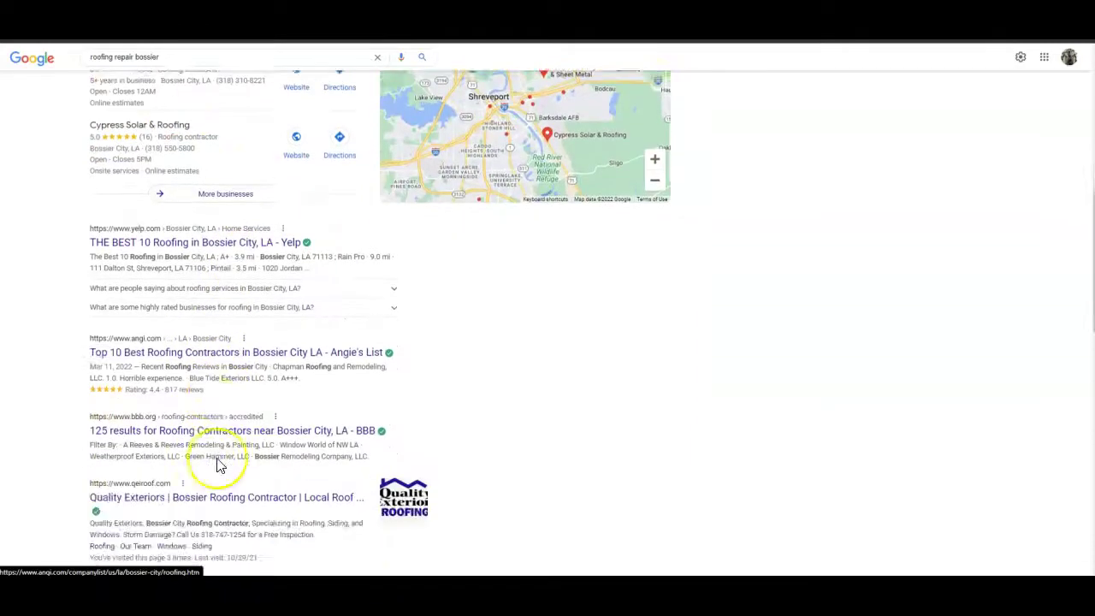
pyautogui.scroll(13, 215, 457)
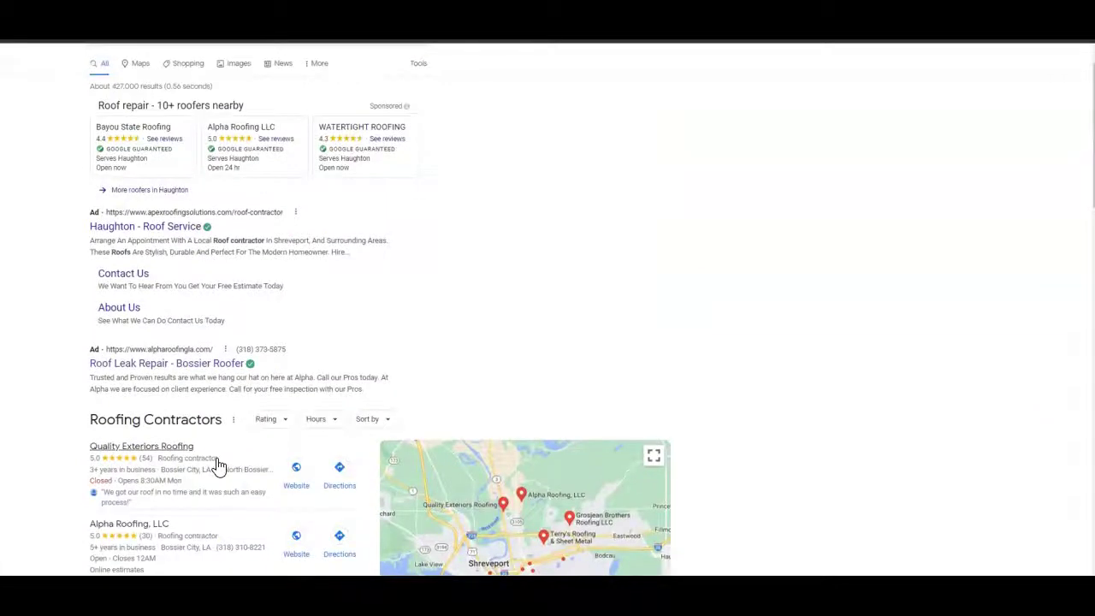
pyautogui.scroll(-7, 219, 462)
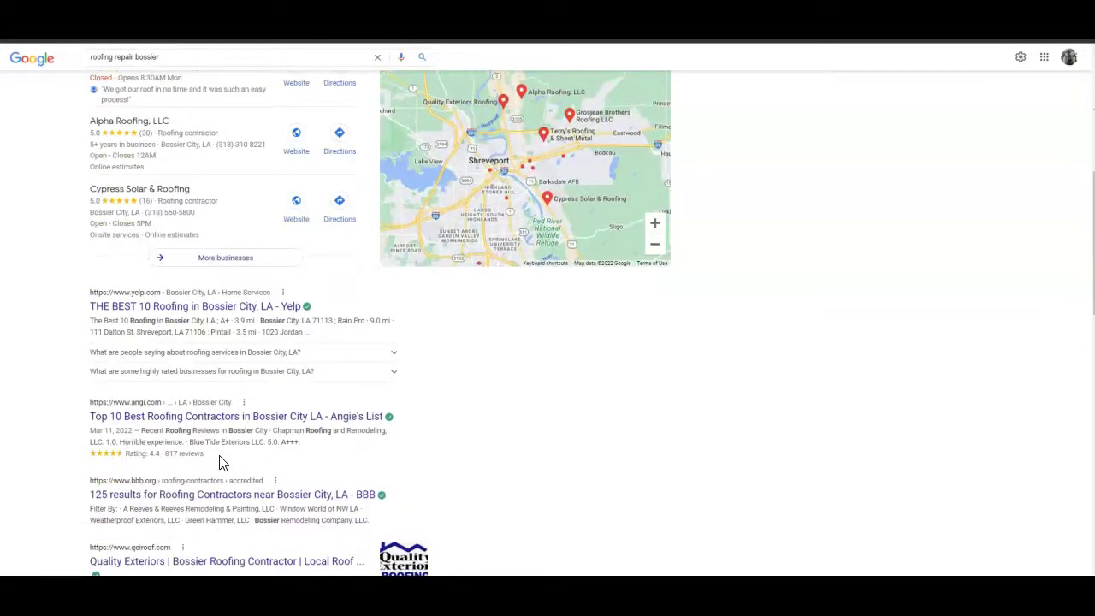
pyautogui.scroll(2, 219, 462)
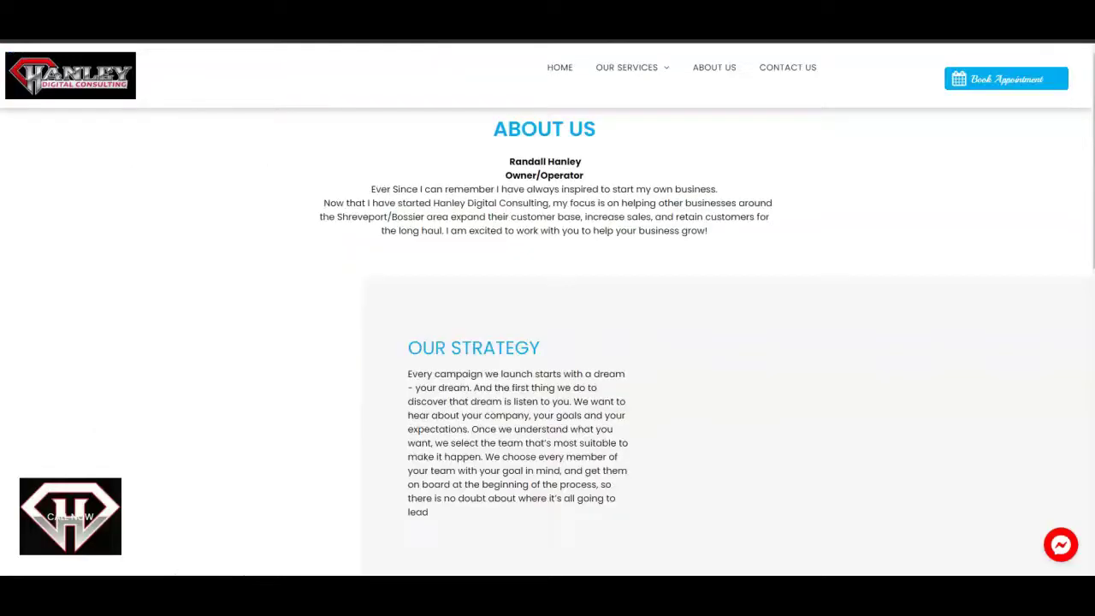
# - Switch to the Hanley Digital Consulting website and view its About Us and Our Strategy sections
pyautogui.scroll(-2, 456, 145)
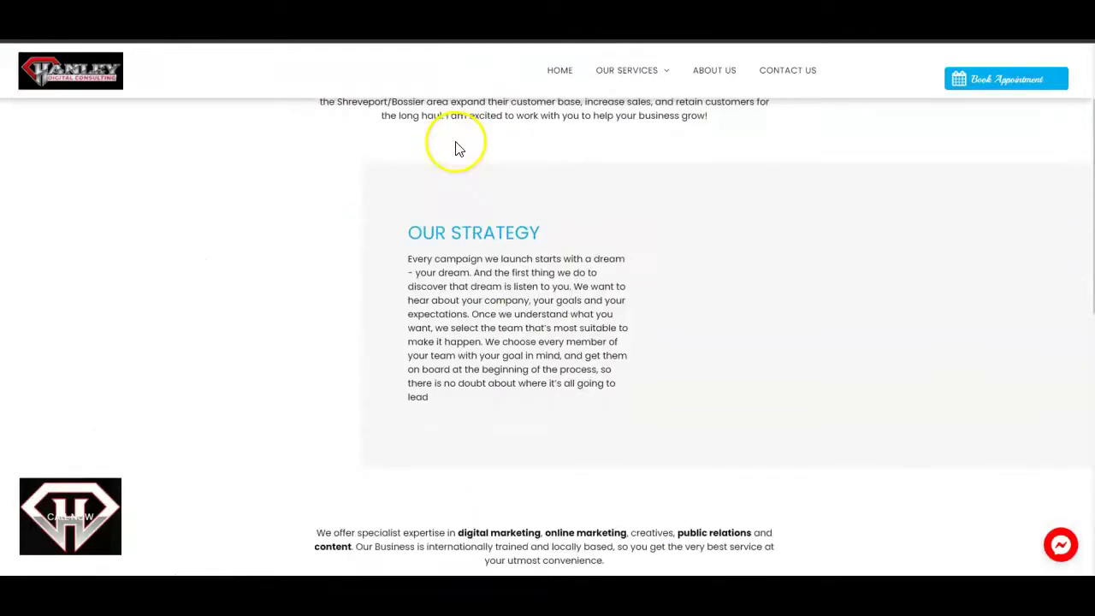
pyautogui.scroll(2, 456, 142)
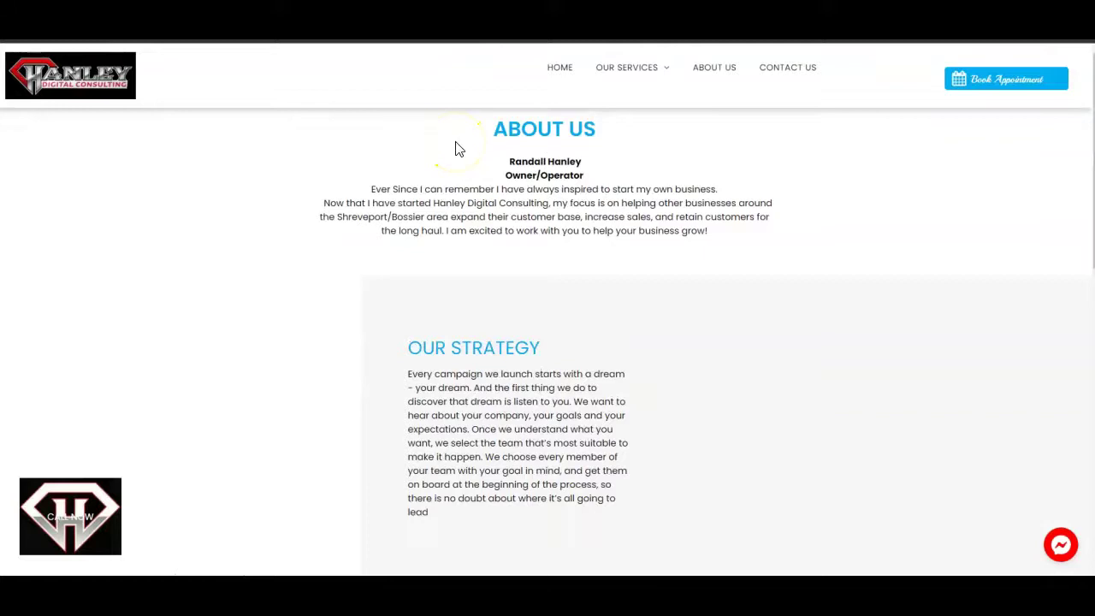